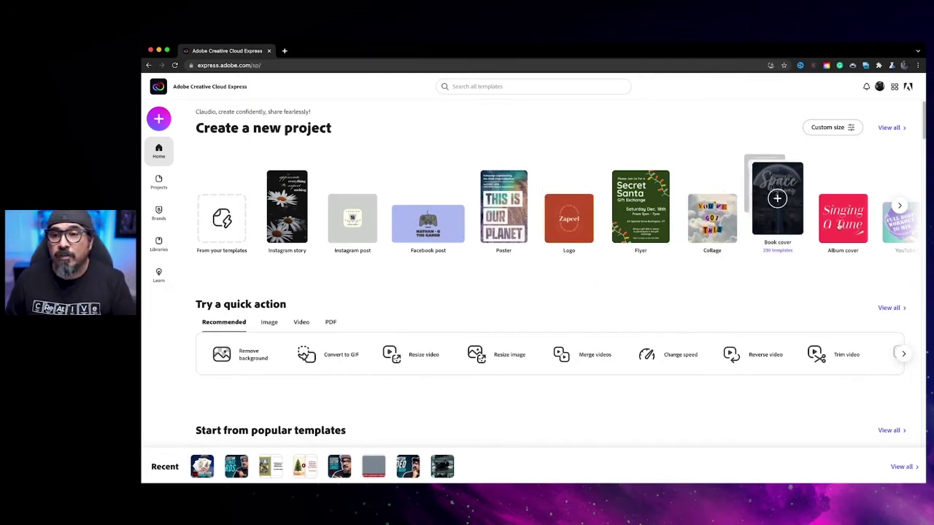
- Scroll the Create a new project carousel forward, then back to the first project formats
click(899, 206)
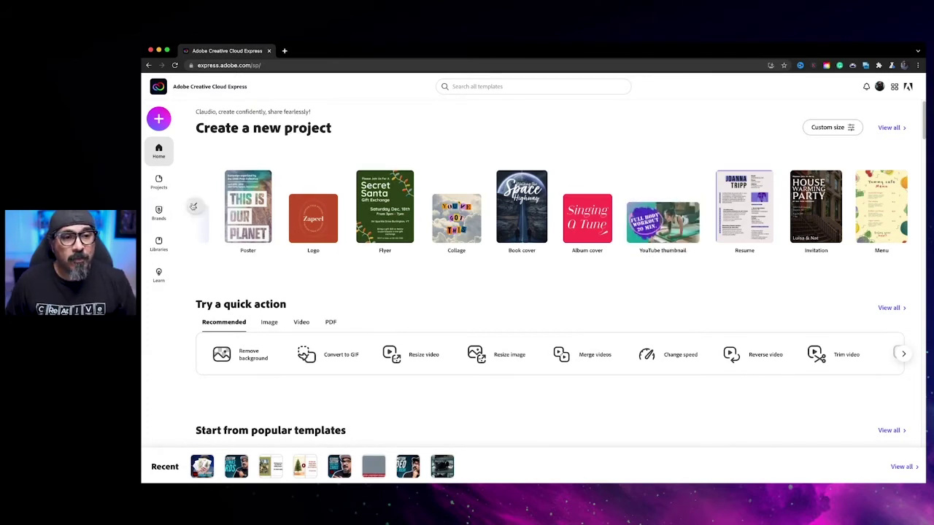
click(194, 206)
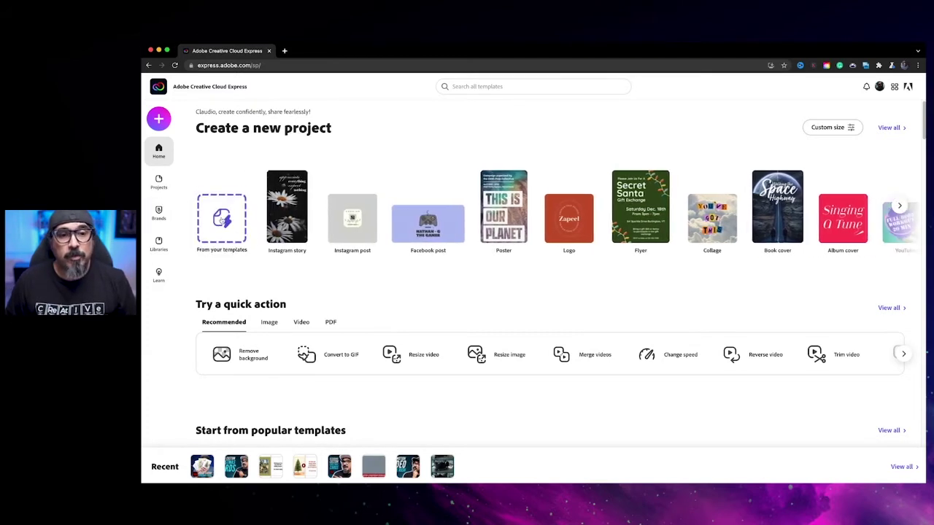
- Start a new Facebook post and search its templates for 'real estate'
click(427, 219)
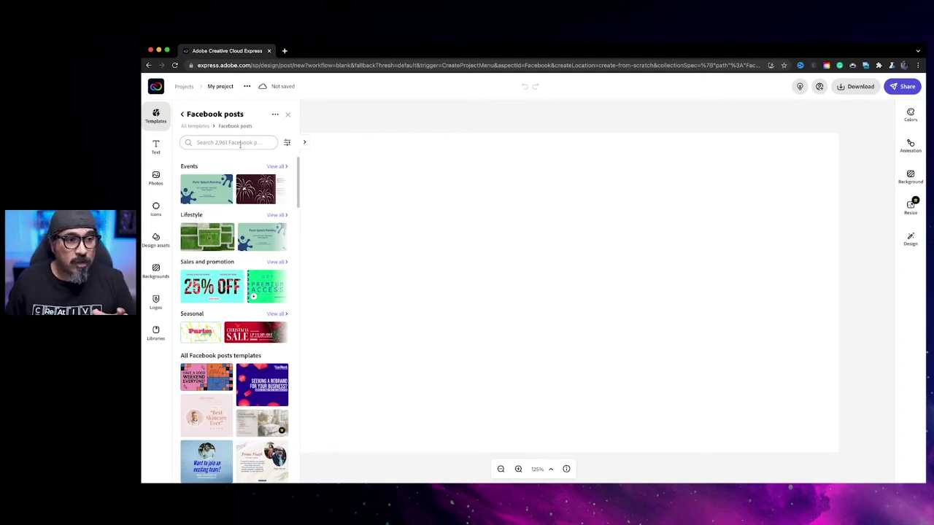
click(240, 144)
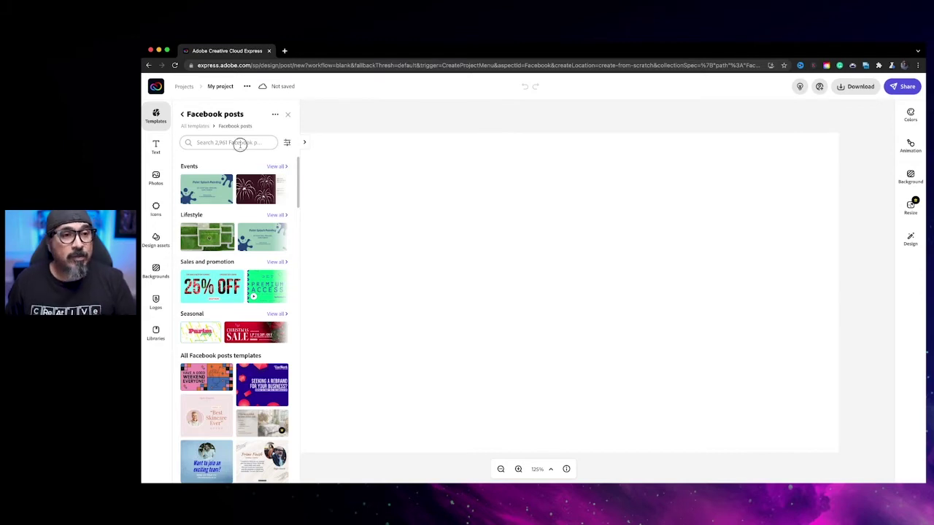
text(r)
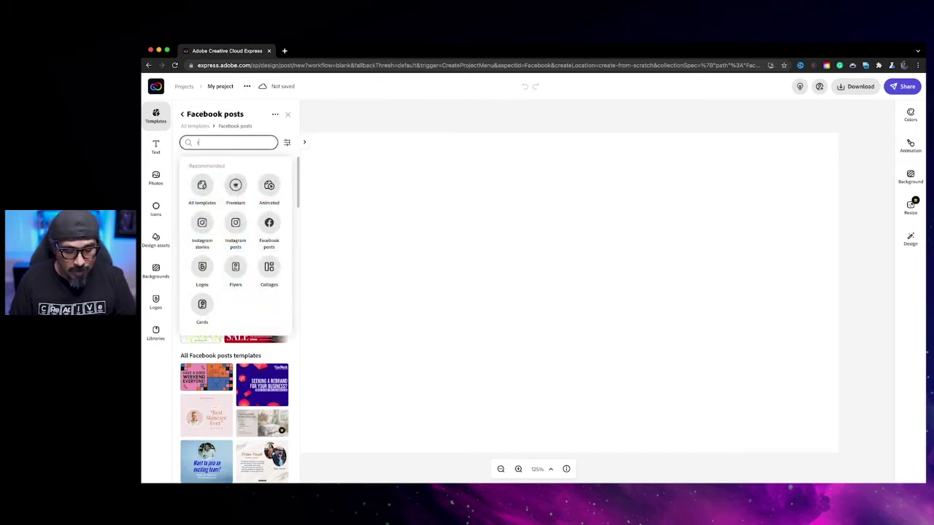
text(eal es)
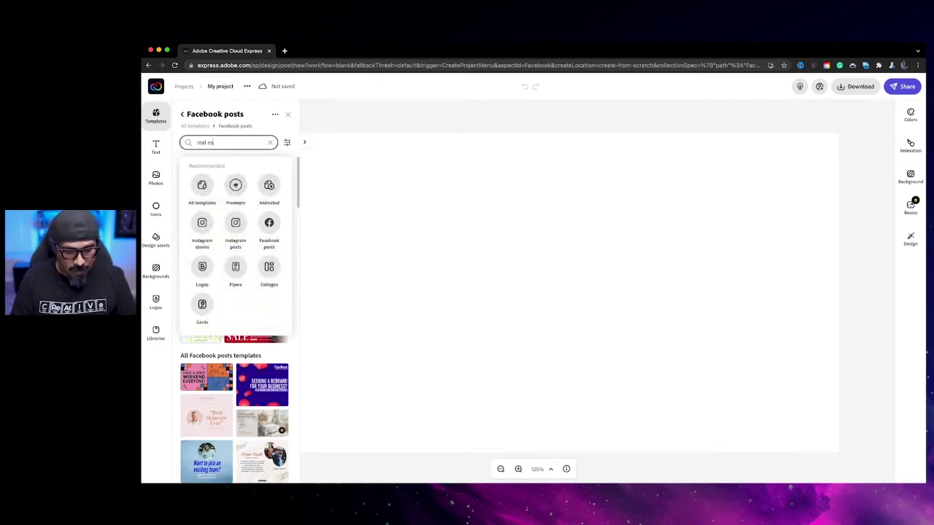
text(tate)
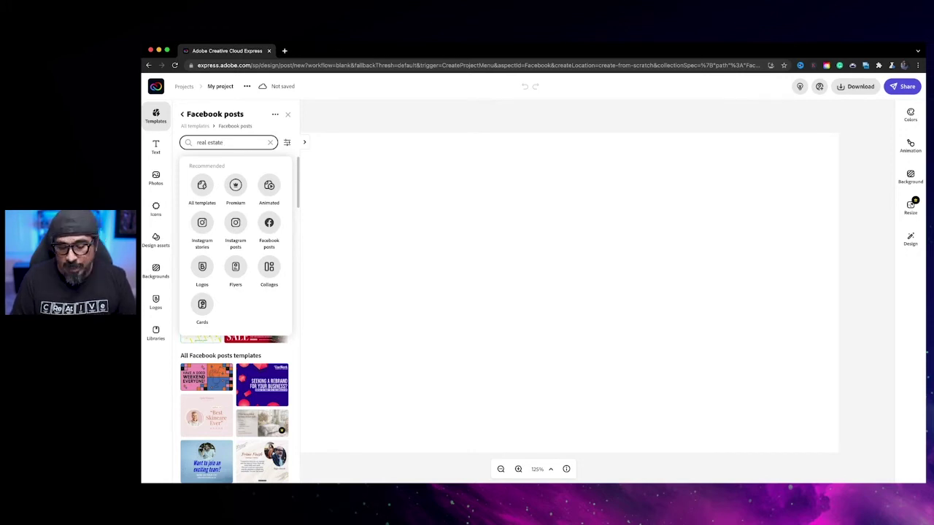
key(Return)
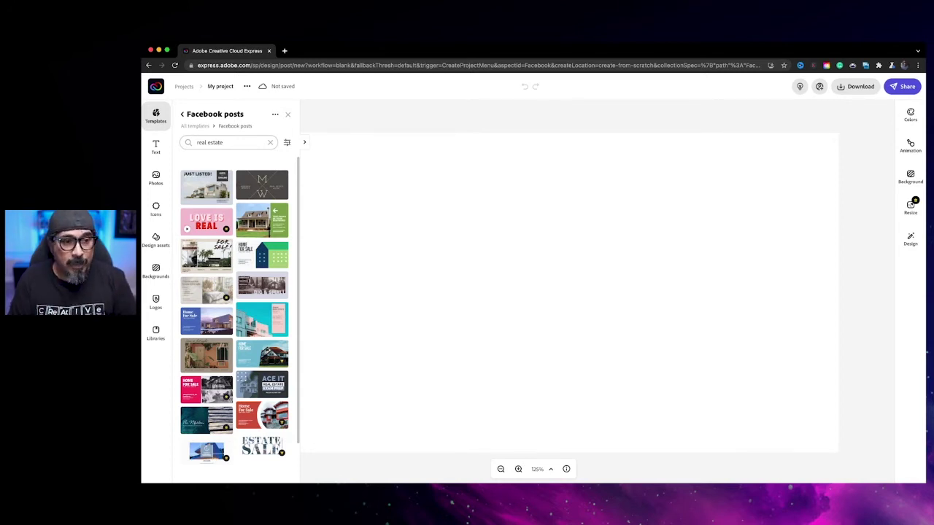
- Browse the real estate results and apply the blue Home For Sale template
scroll(262, 219, down, 3)
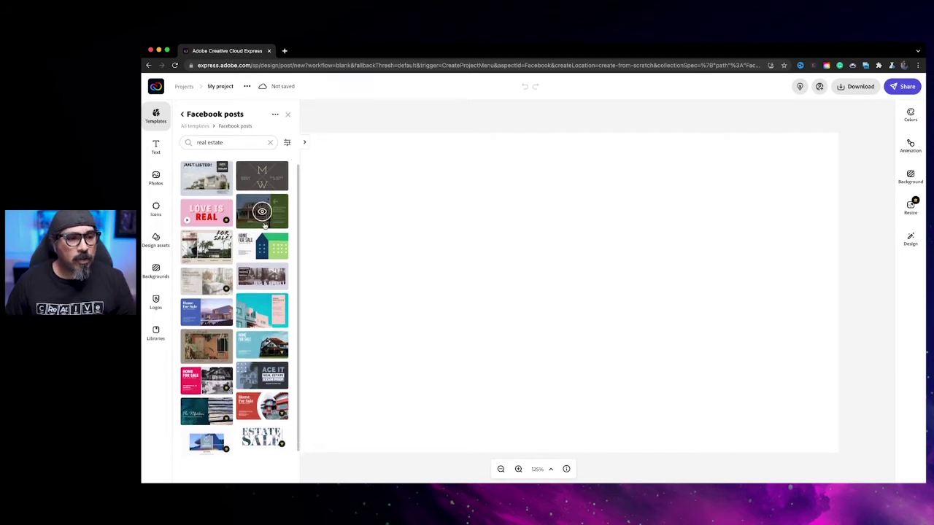
scroll(263, 229, up, 3)
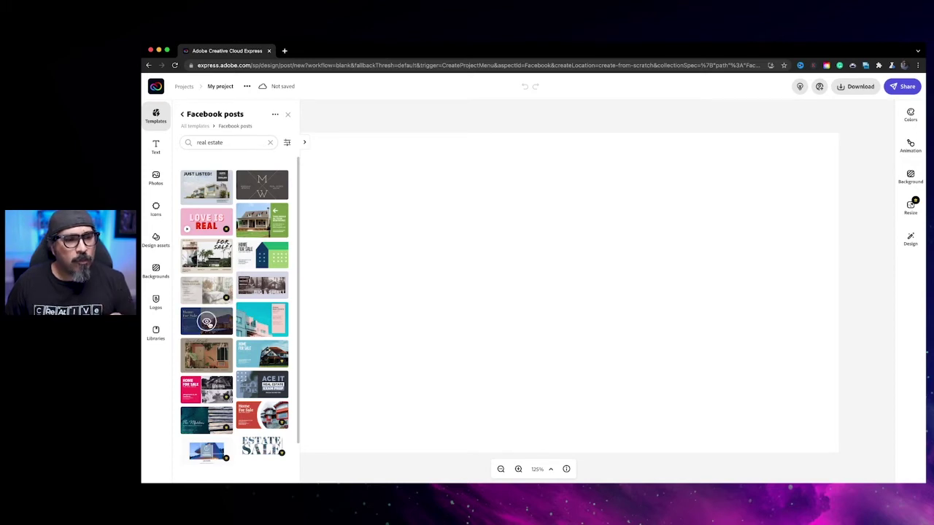
click(207, 321)
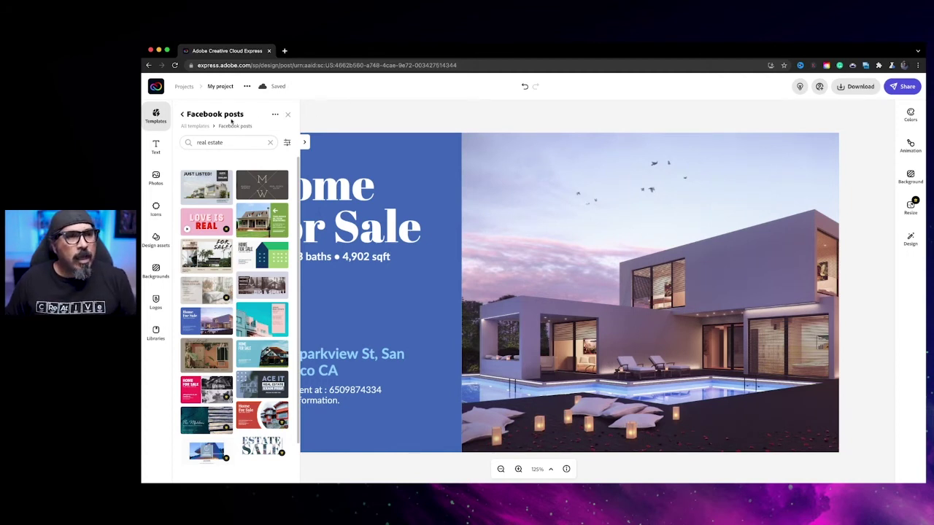
- Bring up the Photos library showing Adobe Stock collections like Wintertime
click(162, 180)
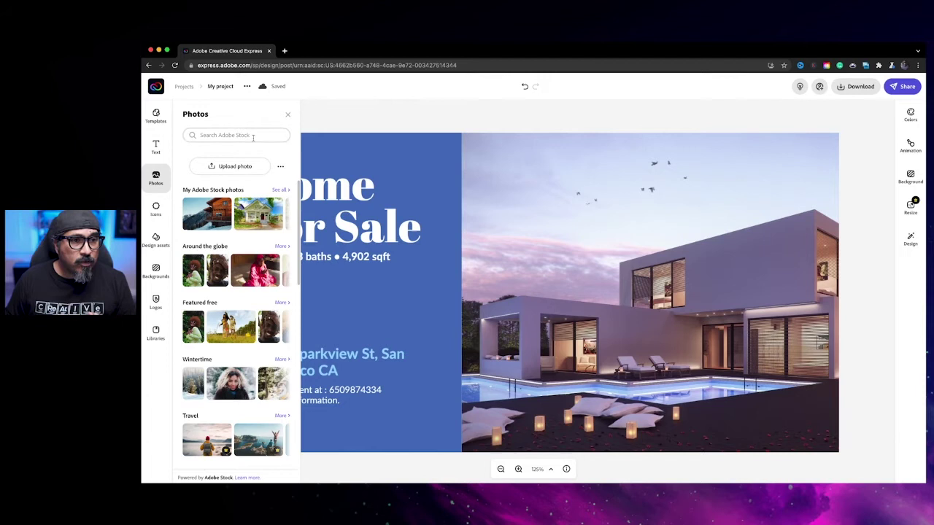
- Drag the snowy chalet photo from My Adobe Stock photos onto the flyer's sky and select it
click(280, 190)
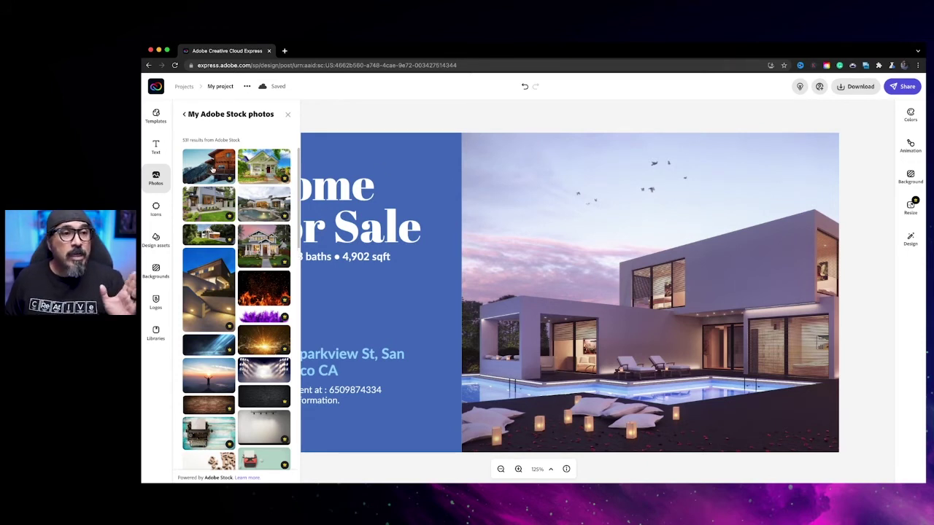
drag(213, 168, 552, 193)
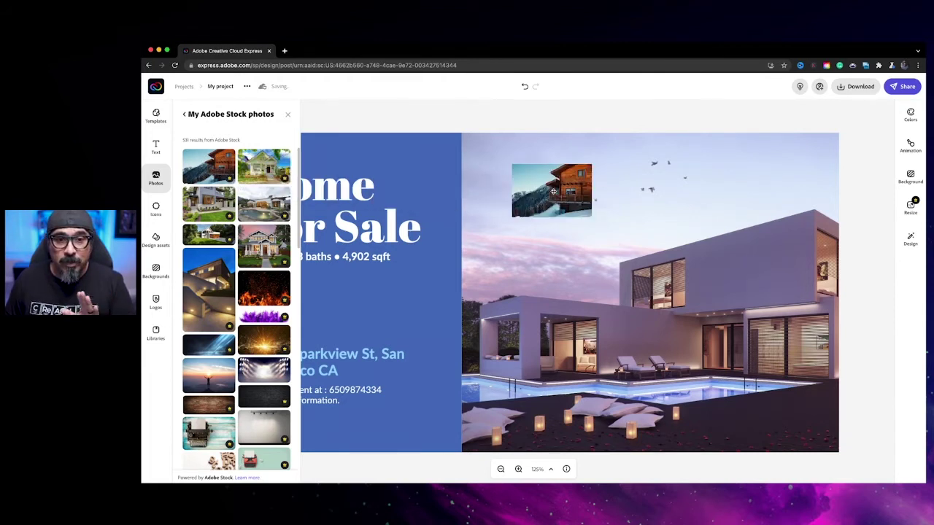
click(553, 191)
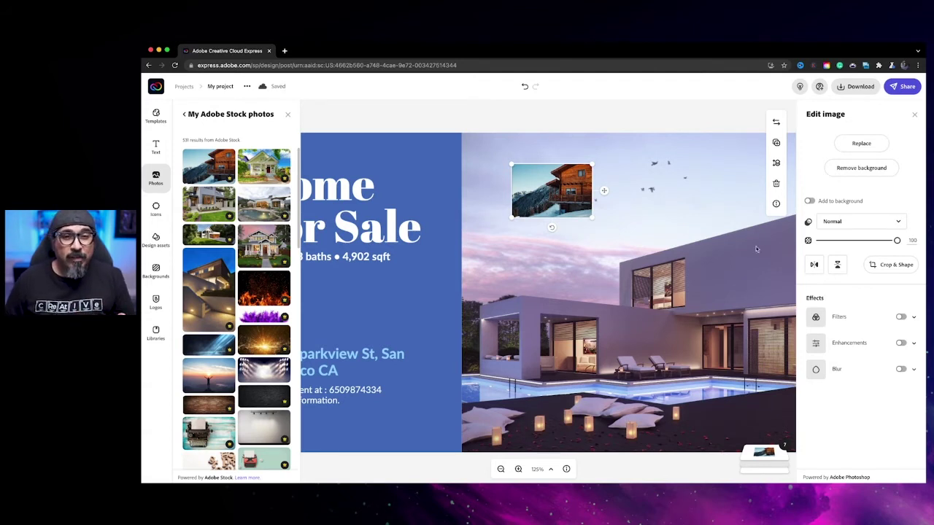
click(288, 116)
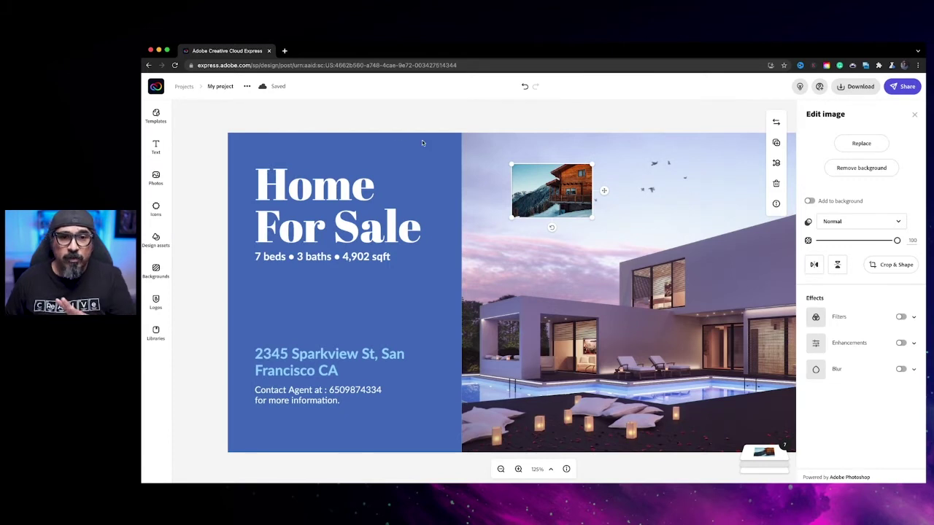
- Resize the chalet photo by its corners to cover the house photo, clear of the headline
click(501, 470)
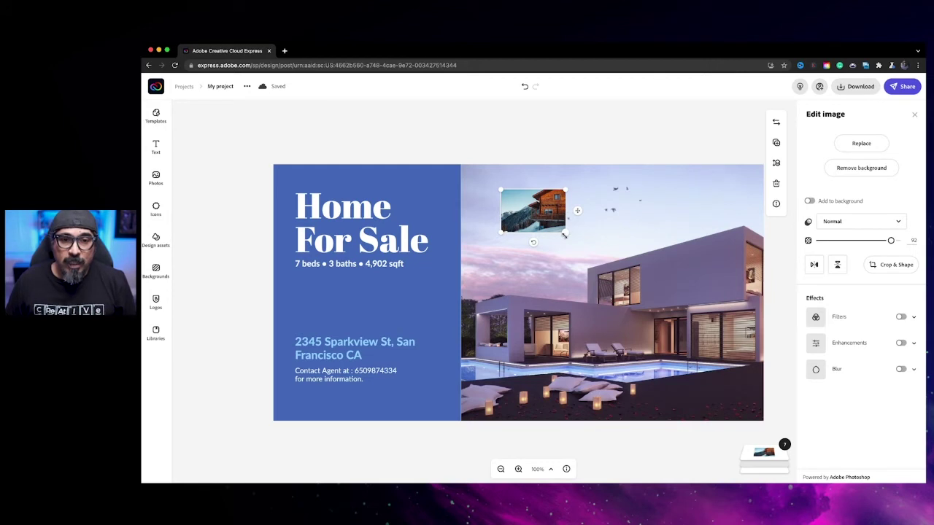
drag(563, 234, 564, 235)
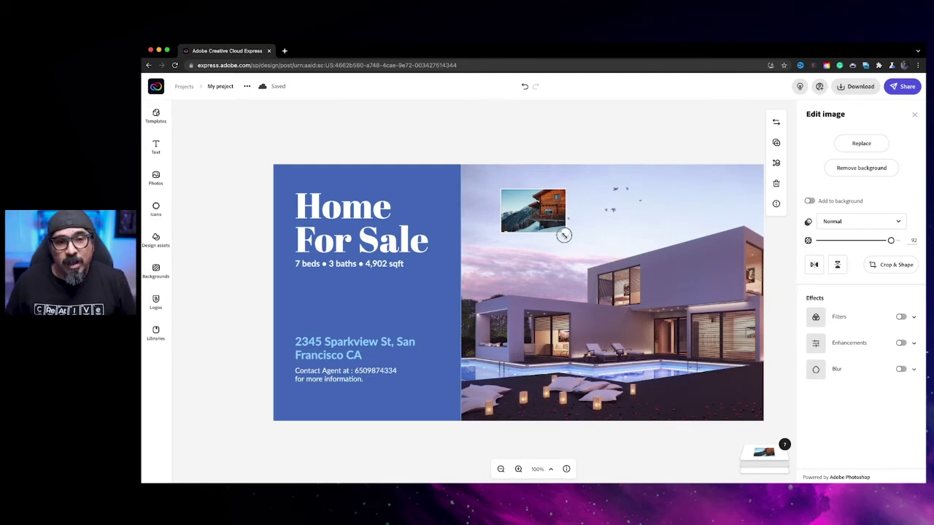
drag(563, 235, 774, 428)
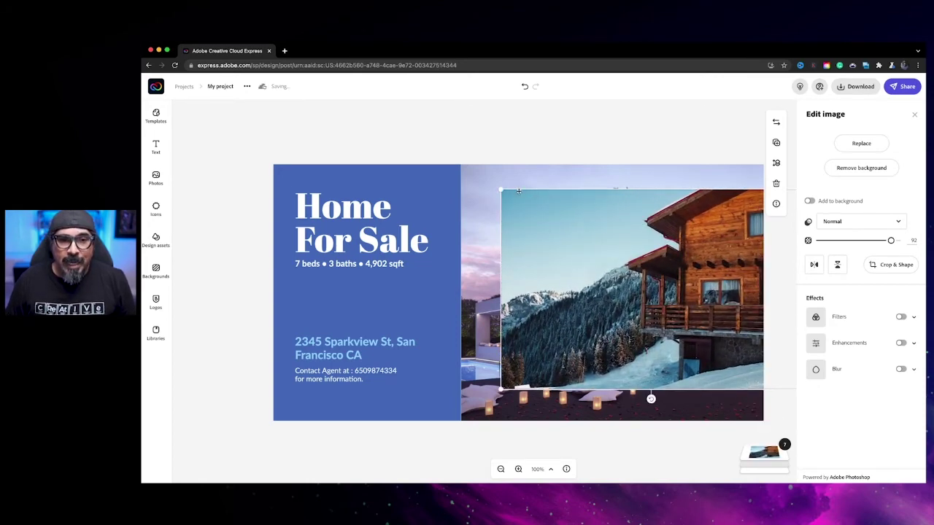
drag(501, 189, 392, 124)
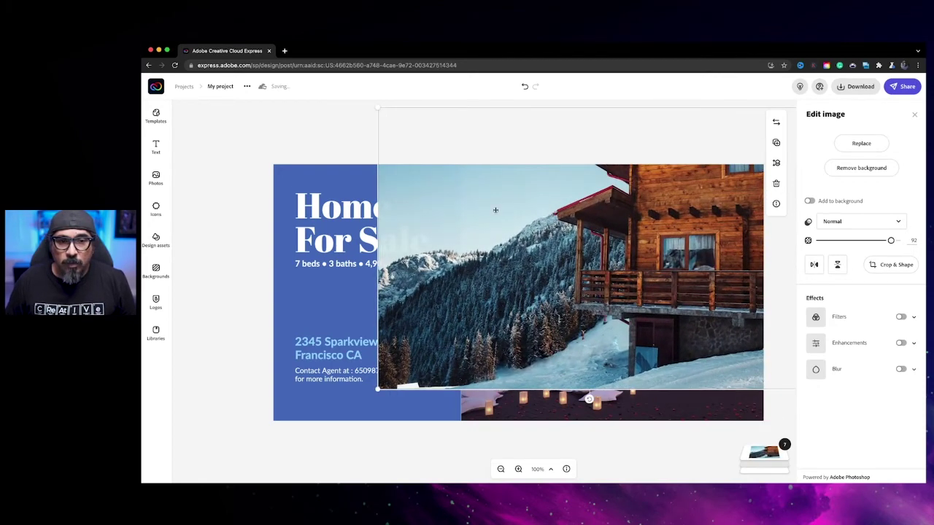
drag(498, 226, 493, 251)
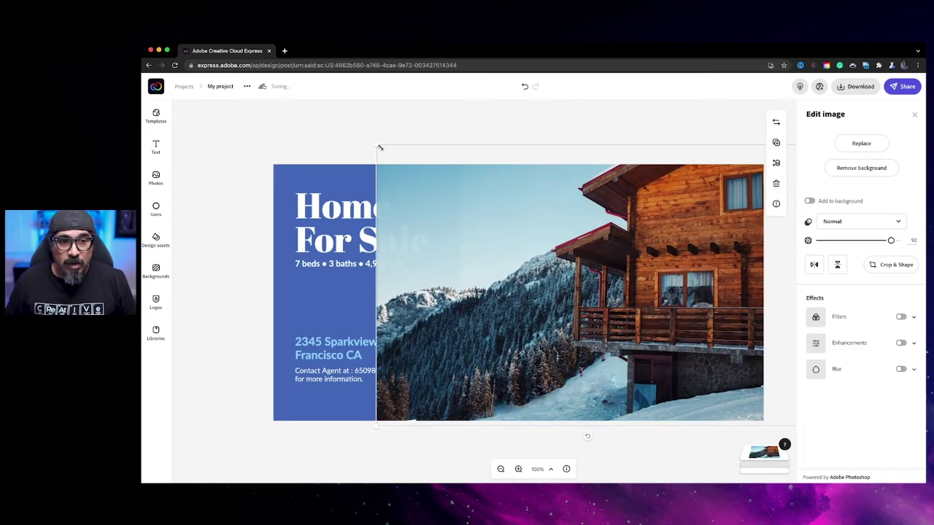
drag(383, 152, 402, 164)
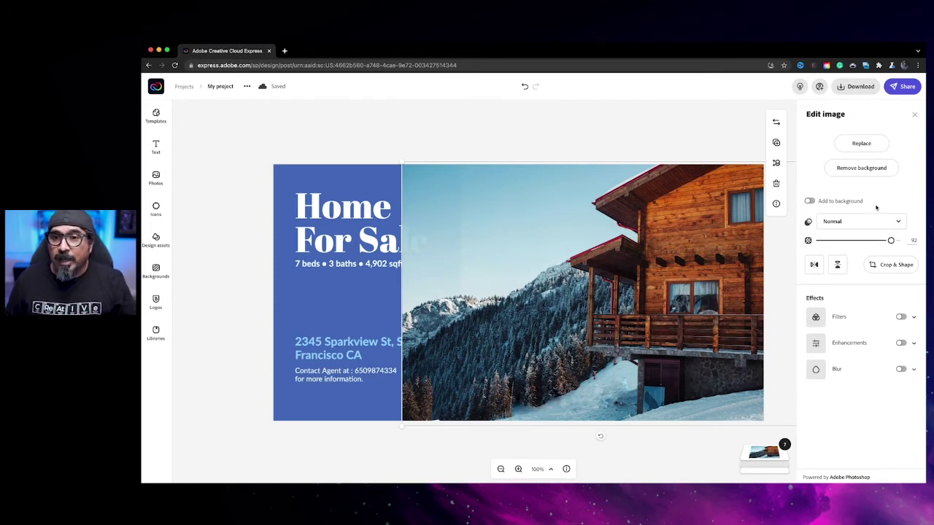
- Set the chalet photo's opacity to 100 and flip it horizontally twice, keeping its original orientation
drag(891, 241, 915, 246)
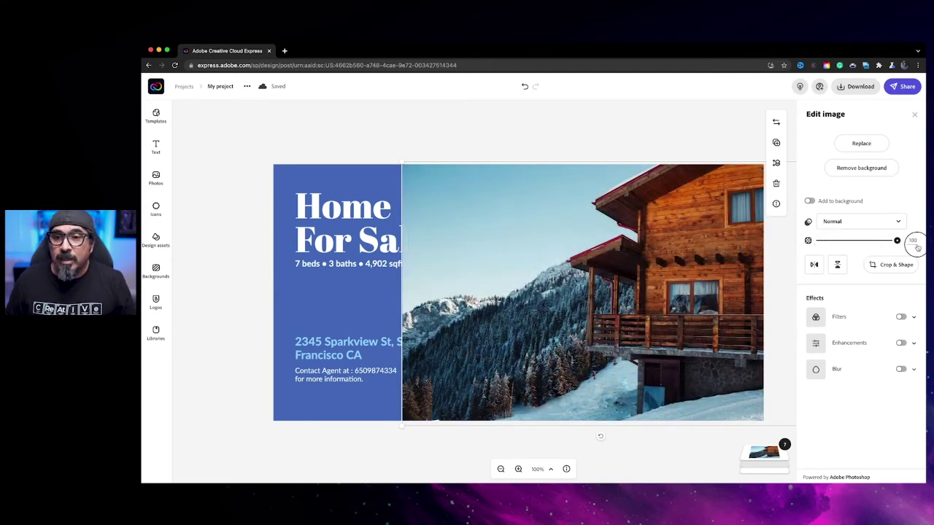
click(814, 266)
click(814, 265)
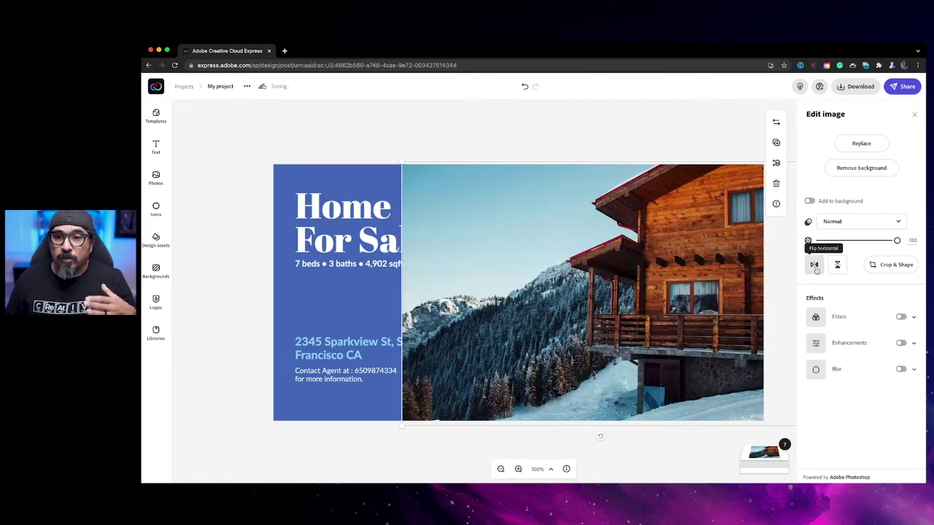
- Freeform-crop the chalet photo's left edge so it meets the blue panel, then deselect it
click(875, 272)
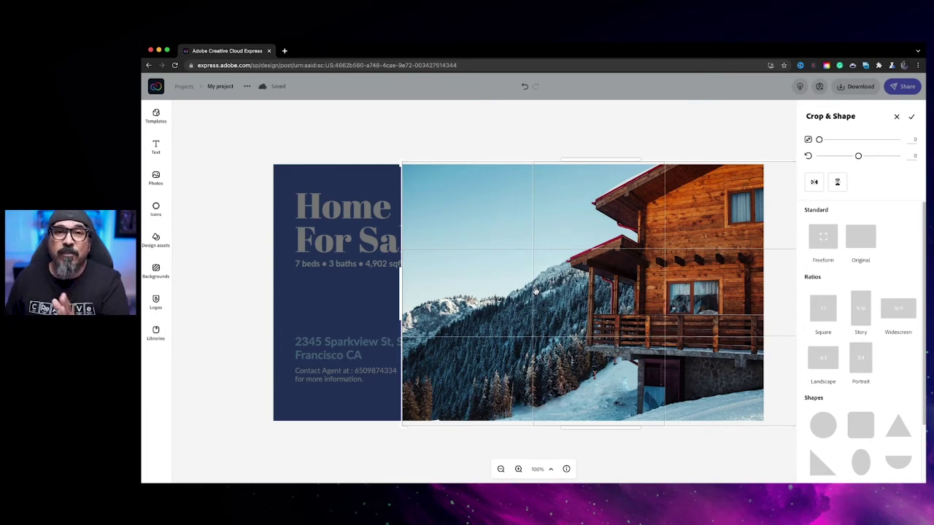
click(824, 245)
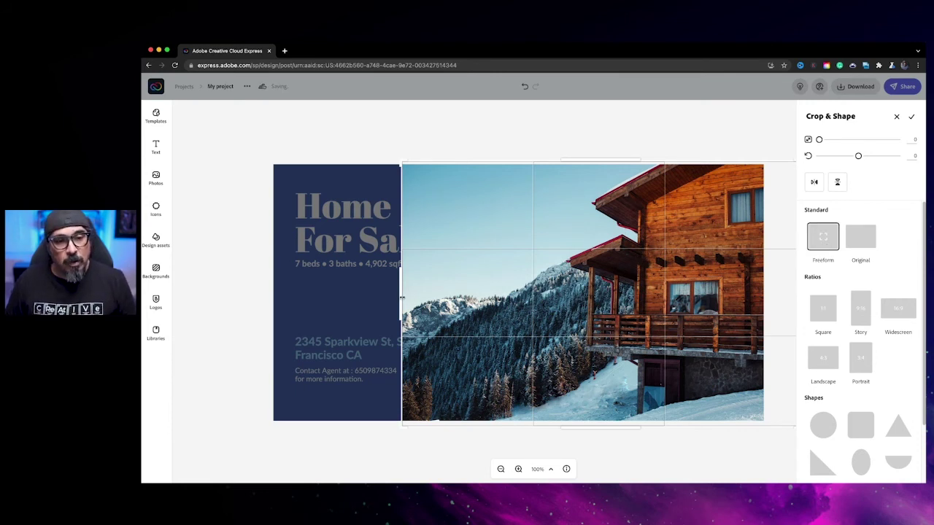
drag(401, 297, 460, 296)
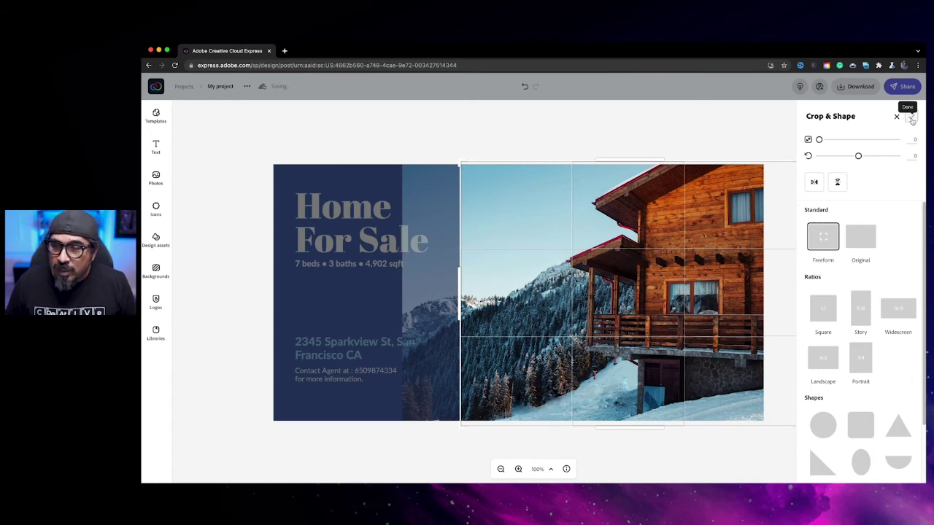
click(911, 120)
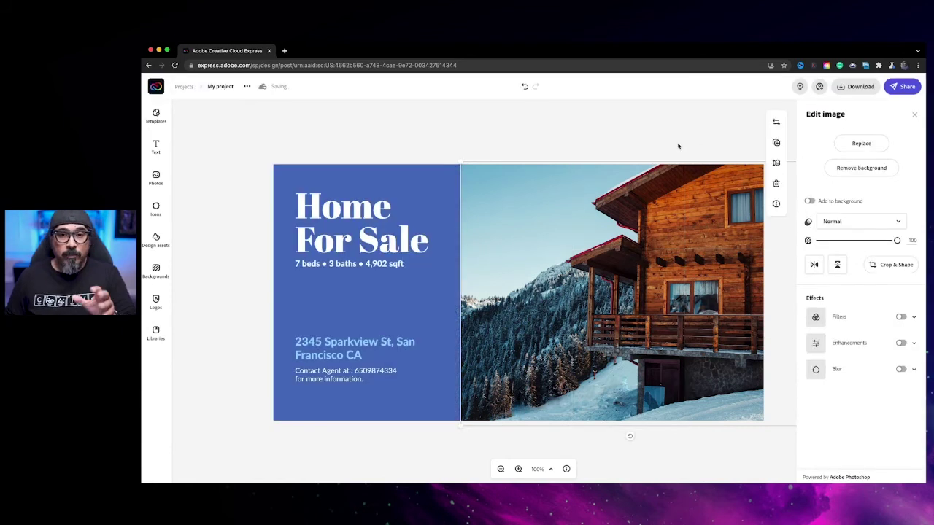
click(678, 146)
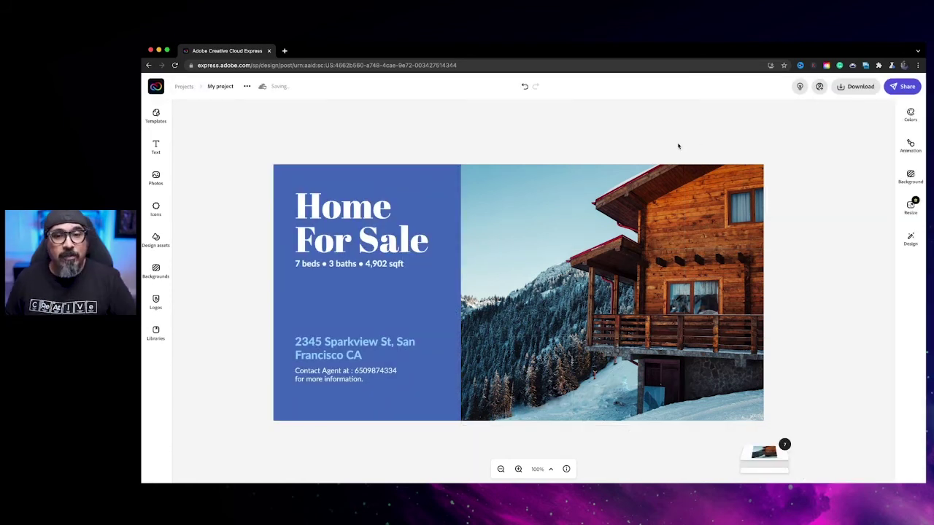
- Check the chalet photo, then download the Home For Sale post in PNG format
click(578, 375)
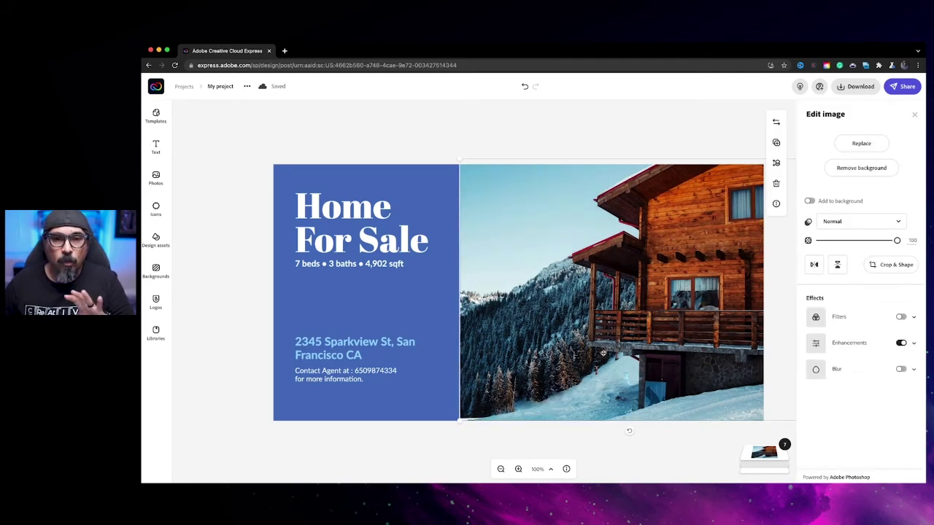
click(914, 115)
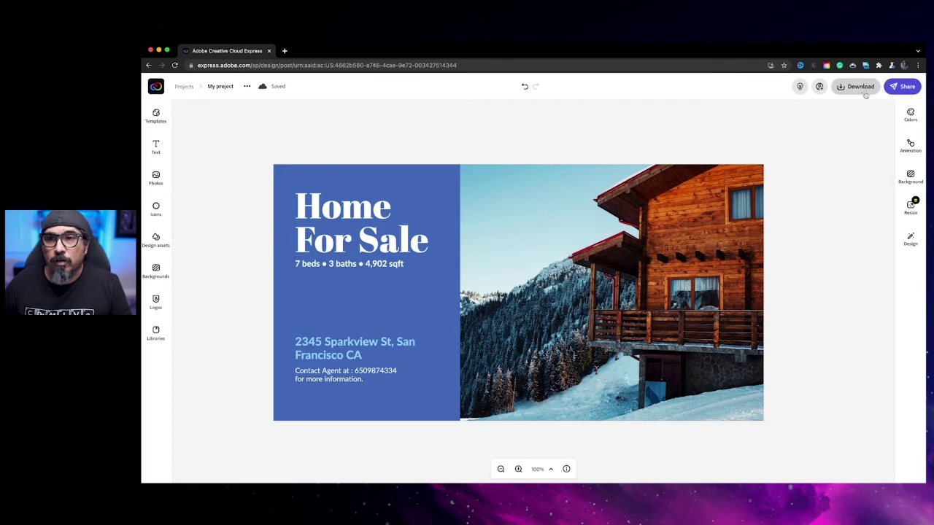
click(861, 89)
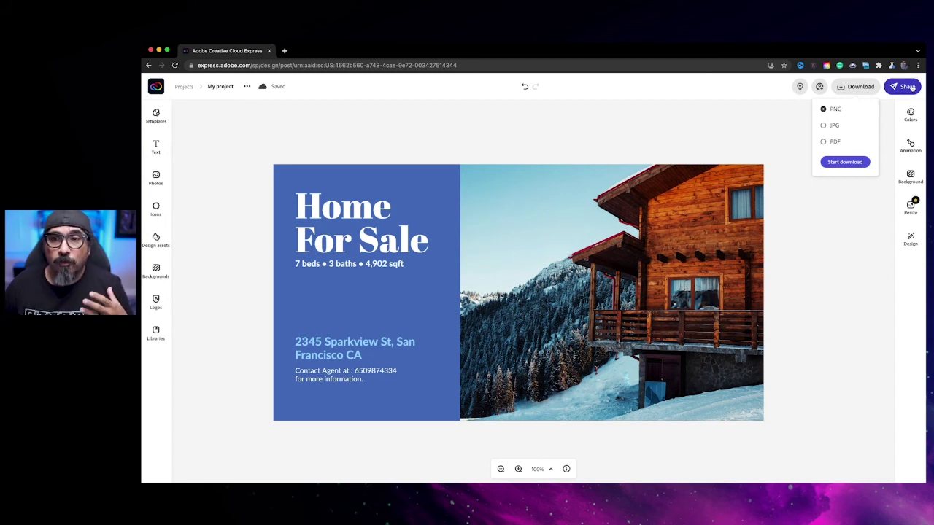
click(855, 162)
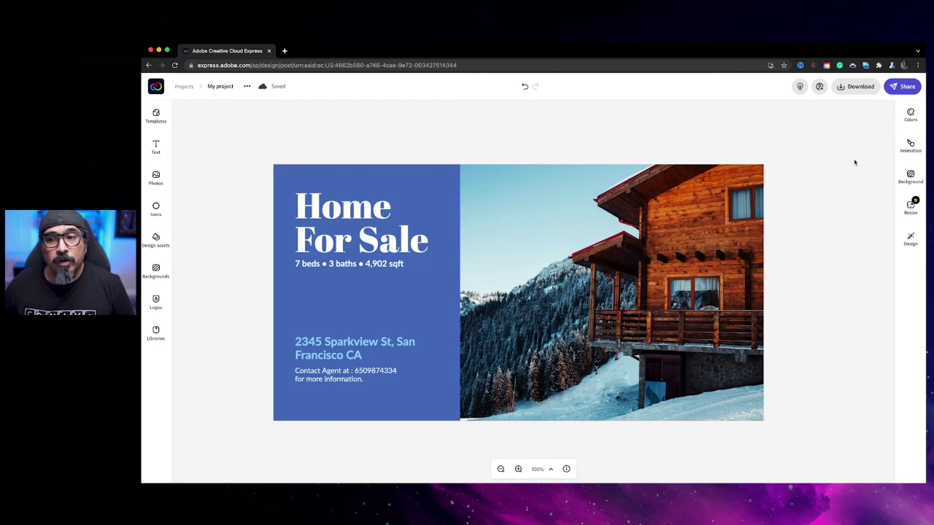